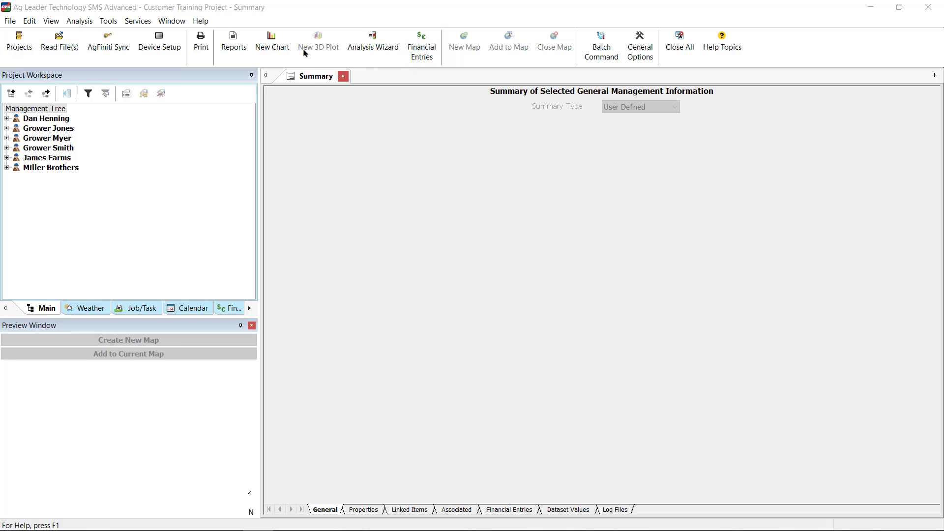
# Step: Open a new Financial Entries record and set the financial year to 2015
pyautogui.click(10, 22)
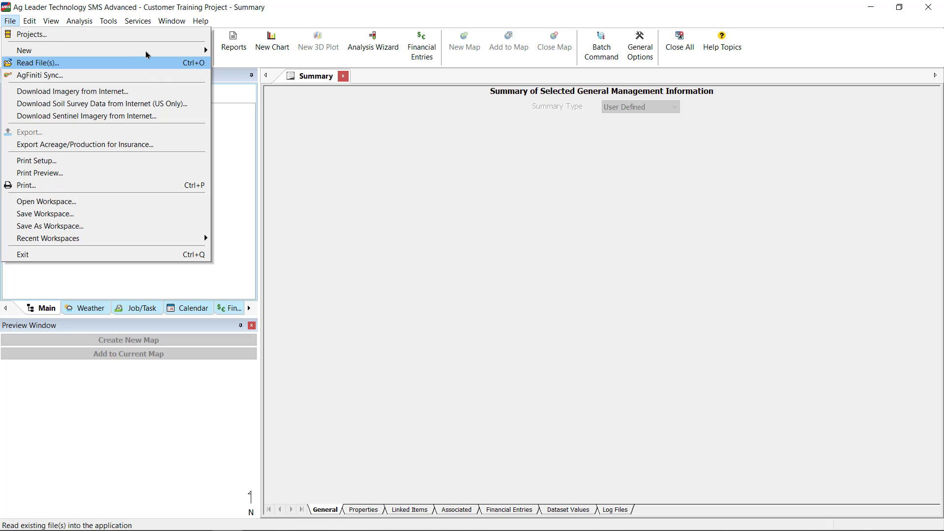
pyautogui.moveTo(146, 54)
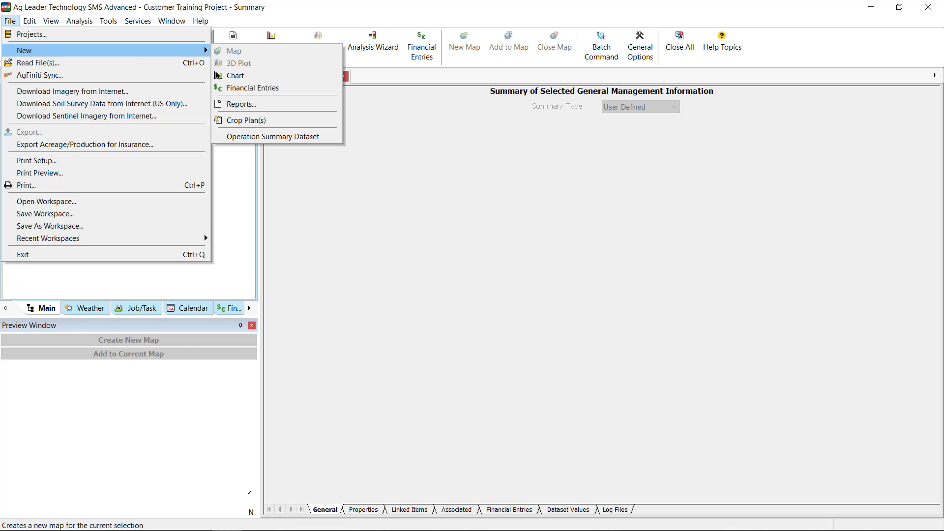
pyautogui.click(286, 92)
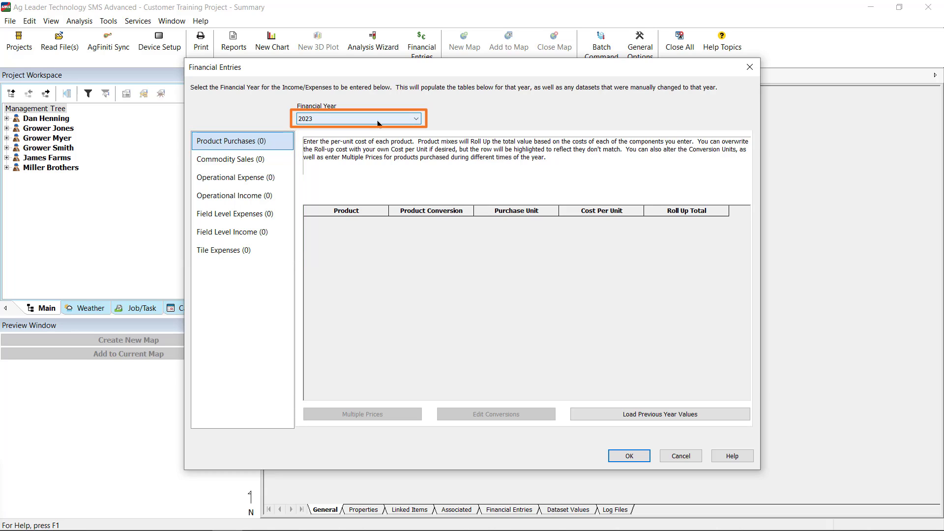
pyautogui.click(379, 123)
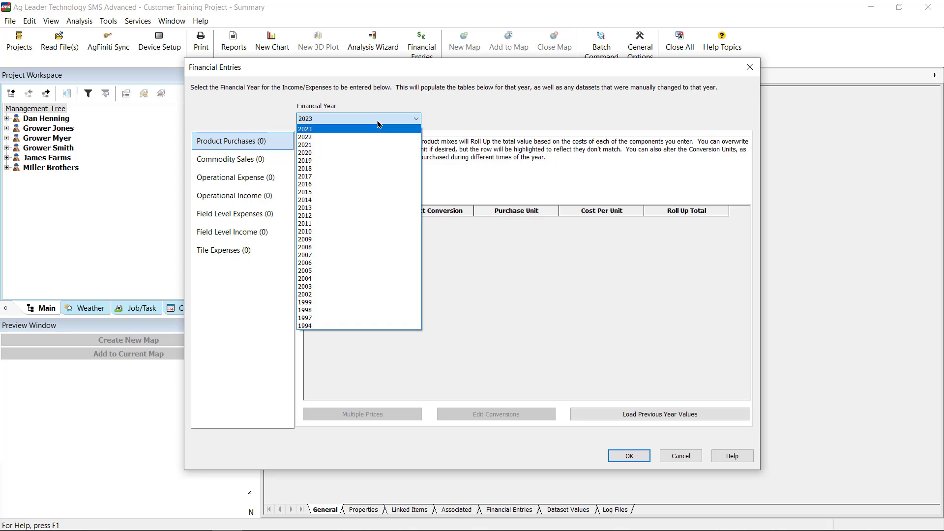
pyautogui.click(348, 192)
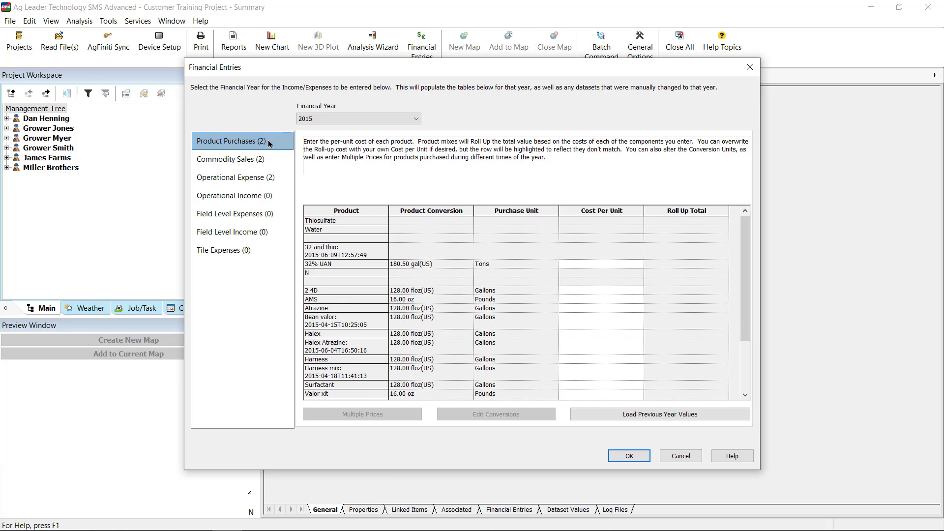
# Step: Under product purchases, set the cost per unit to 125 for product 3032 and 110 for product 3034
pyautogui.press('Tab')
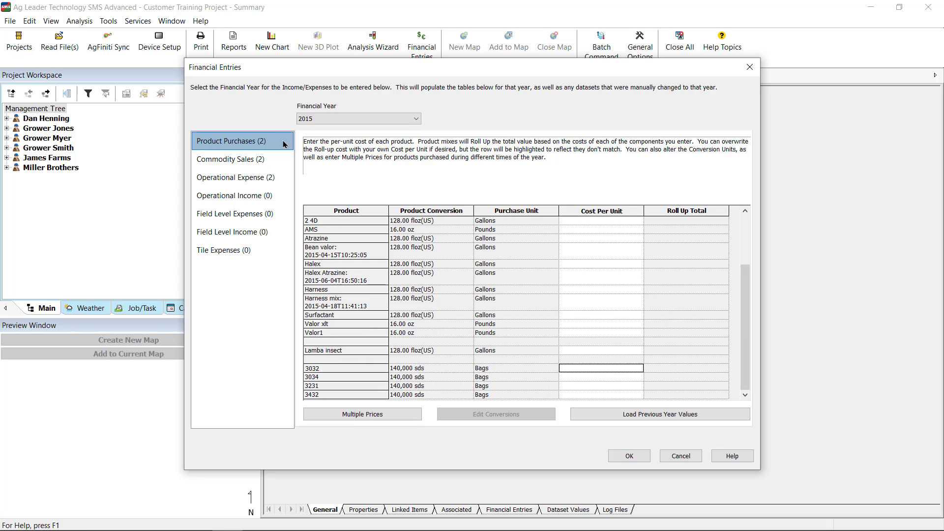
pyautogui.write('125')
pyautogui.click(572, 377)
pyautogui.write('110')
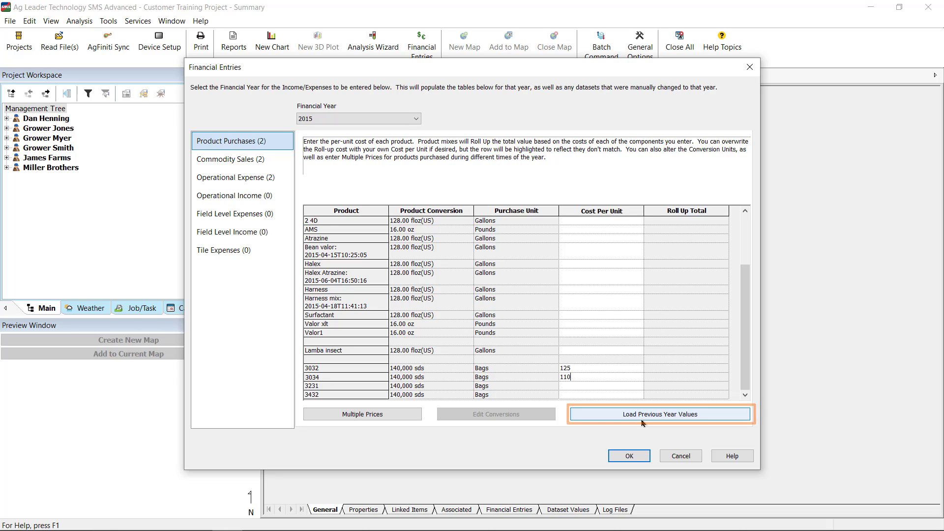
# Step: Open the commodity sales entries and review the options for entering sales by crop or product and for grain sale type
pyautogui.click(275, 158)
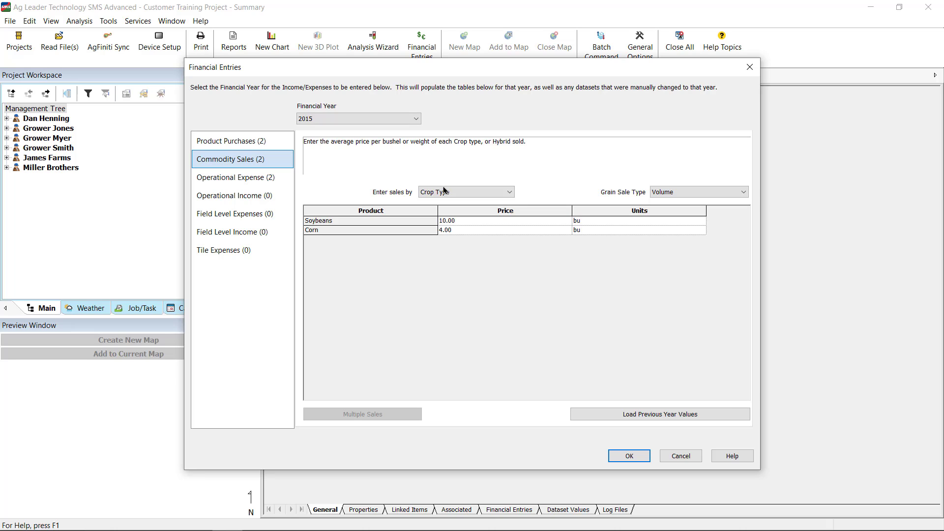
pyautogui.click(471, 195)
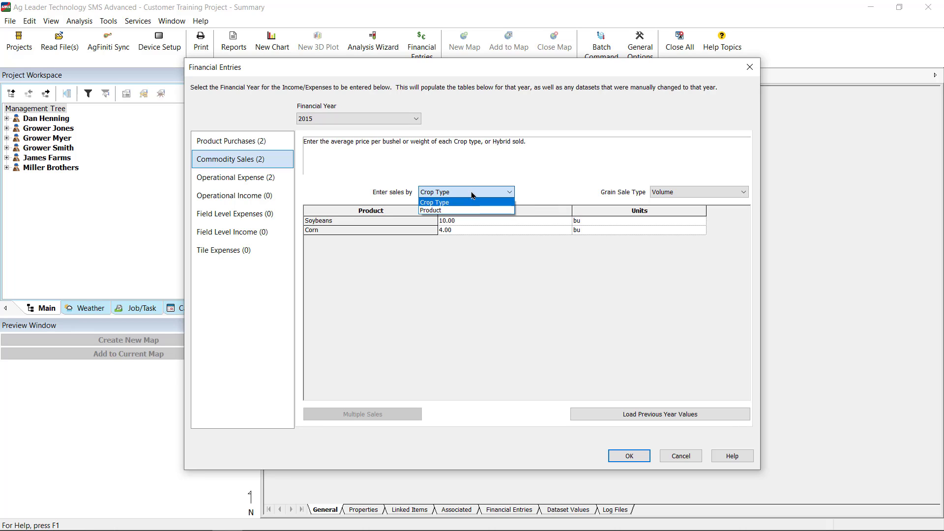
pyautogui.click(478, 193)
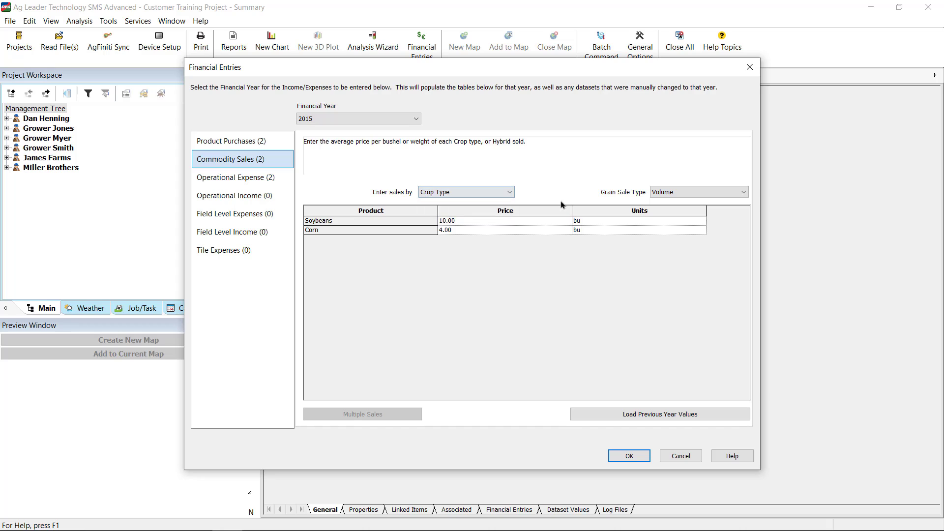
pyautogui.click(687, 199)
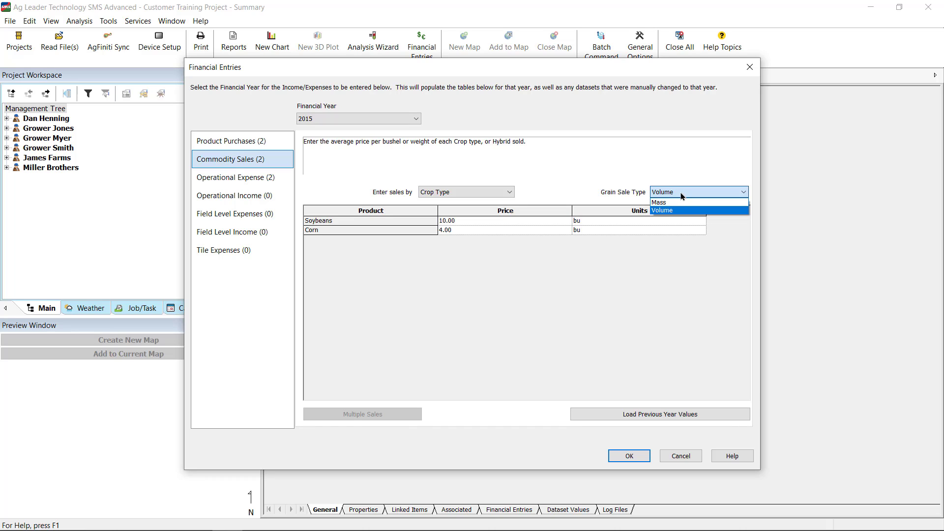
pyautogui.click(681, 196)
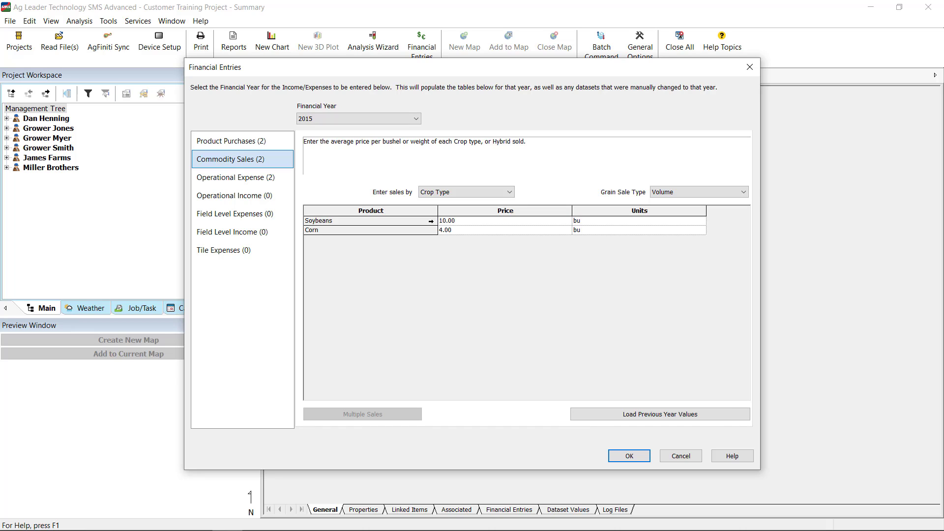
# Step: Record a soybean sale named From Bin 3 with quantity 150 and price 8.50 in the multiple sales entries
pyautogui.click(431, 220)
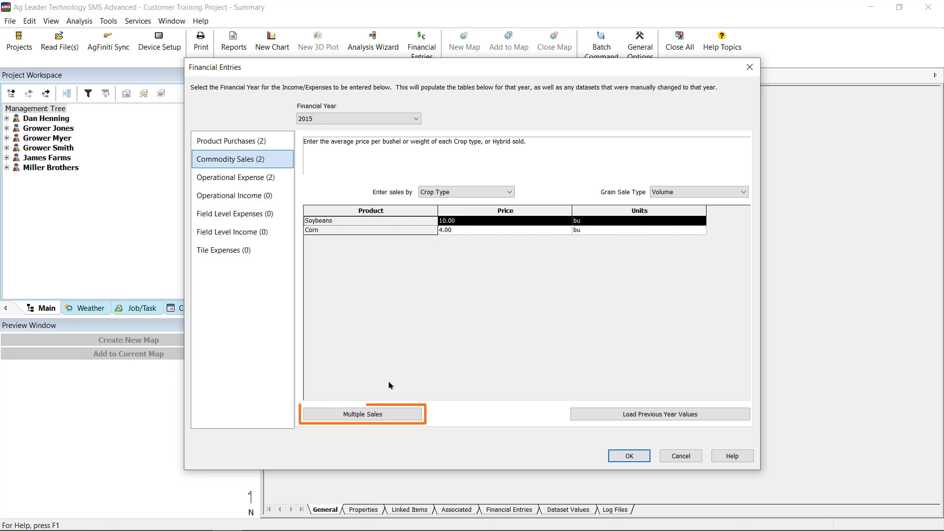
pyautogui.click(382, 416)
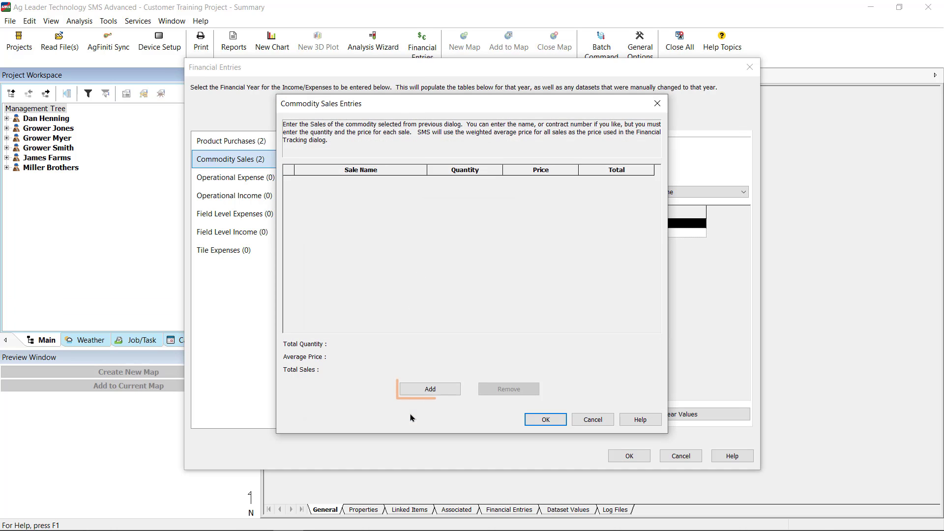
pyautogui.click(446, 391)
pyautogui.click(363, 182)
pyautogui.write('From Bin 3')
pyautogui.press('Tab')
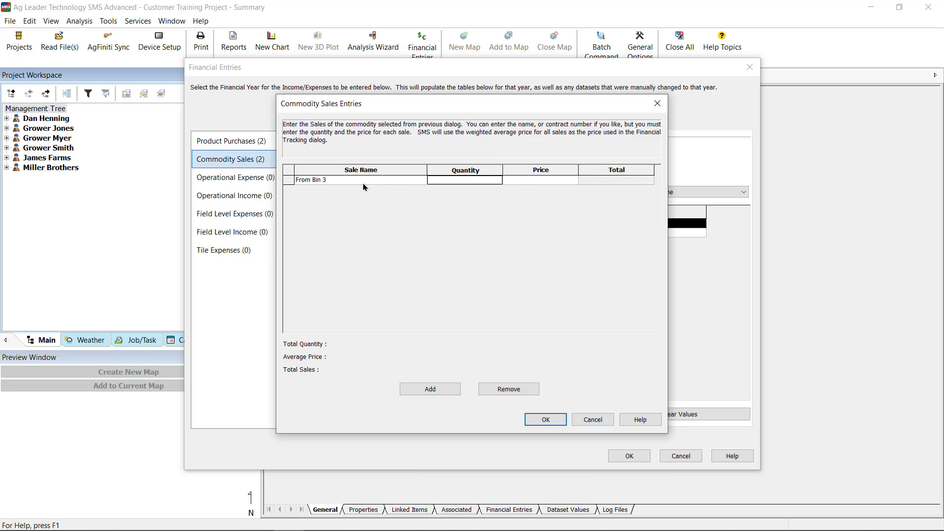
pyautogui.write('150')
pyautogui.press('Tab')
pyautogui.write('8.50')
pyautogui.click(545, 419)
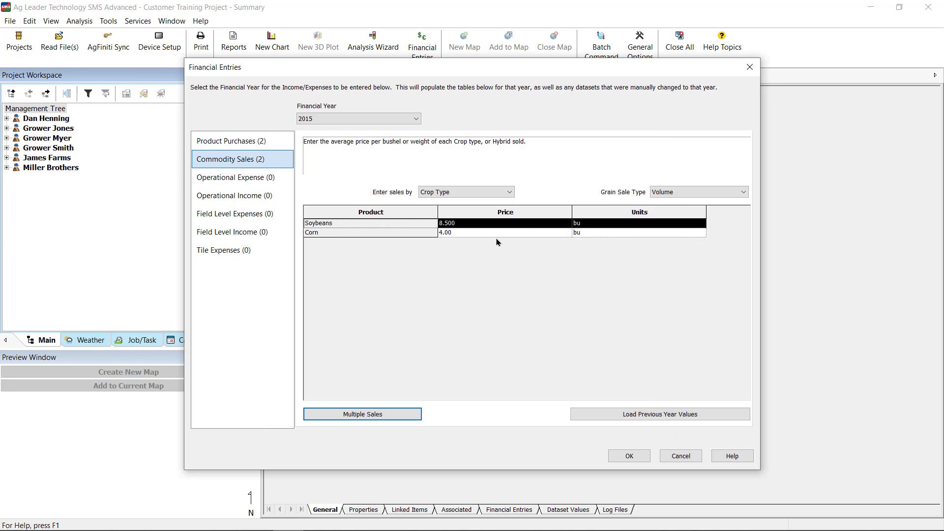
# Step: Review the operational expense entries and their entry type options, and look at operational income
pyautogui.click(282, 178)
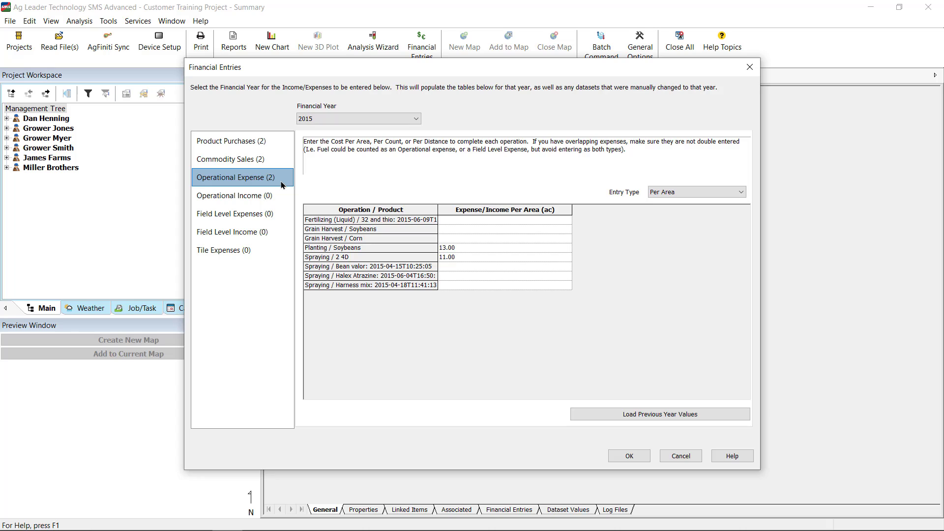
pyautogui.click(693, 196)
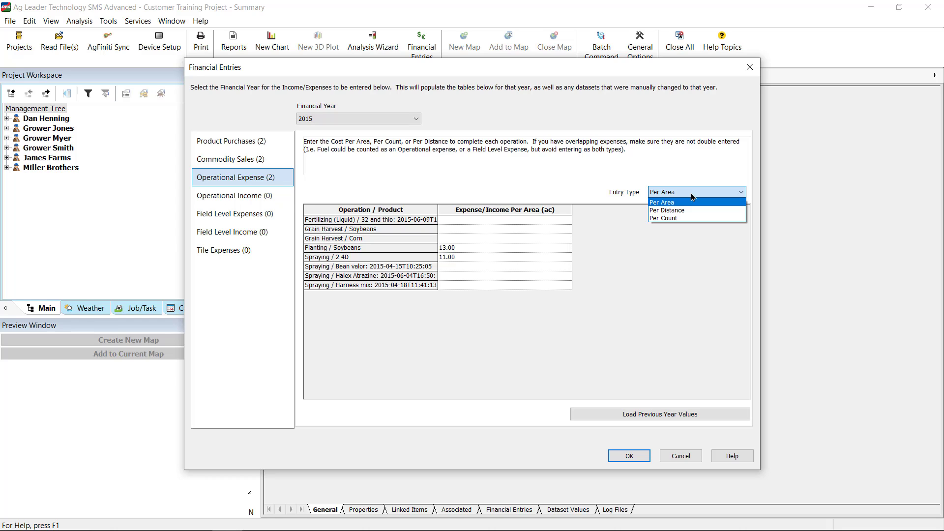
pyautogui.click(279, 195)
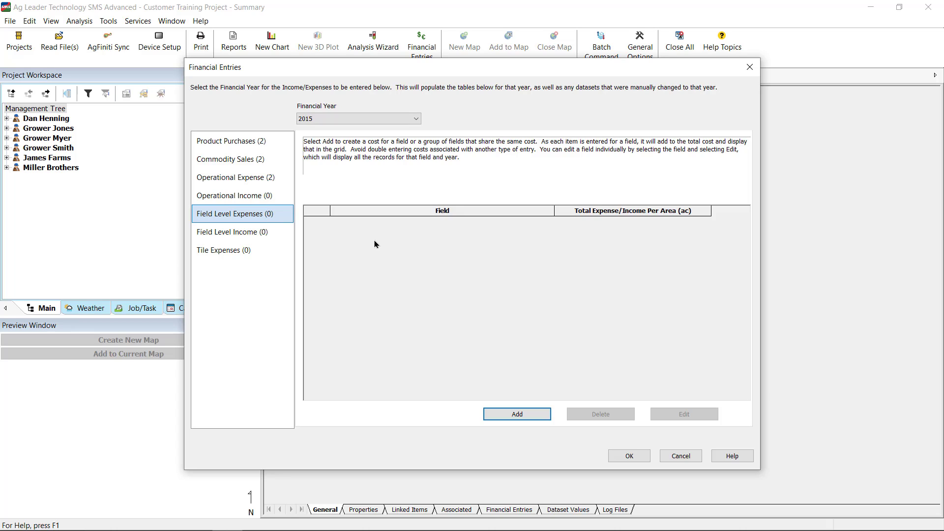
# Step: Add a field level expense named Liability Insurance at 11 per acre for all fields of the grower's Home farm
pyautogui.click(501, 416)
pyautogui.write('Liabili')
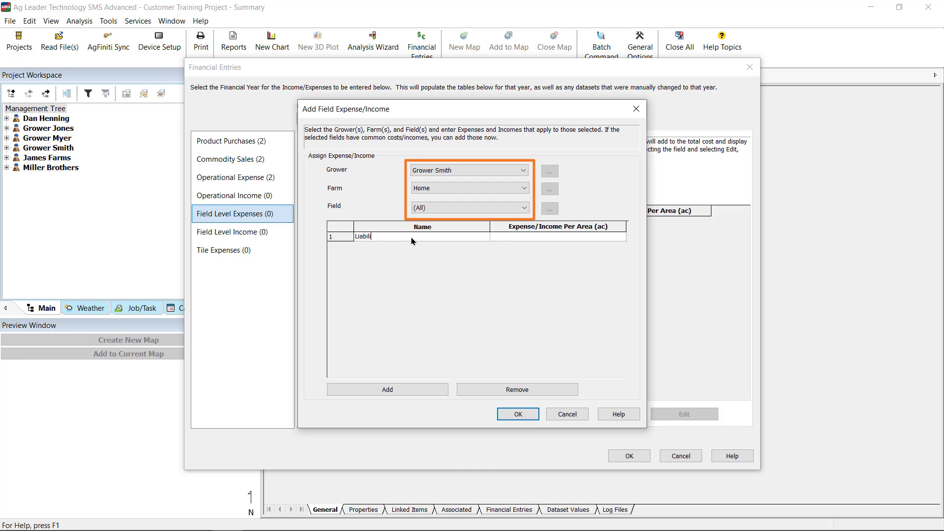
pyautogui.write('ty Insurance')
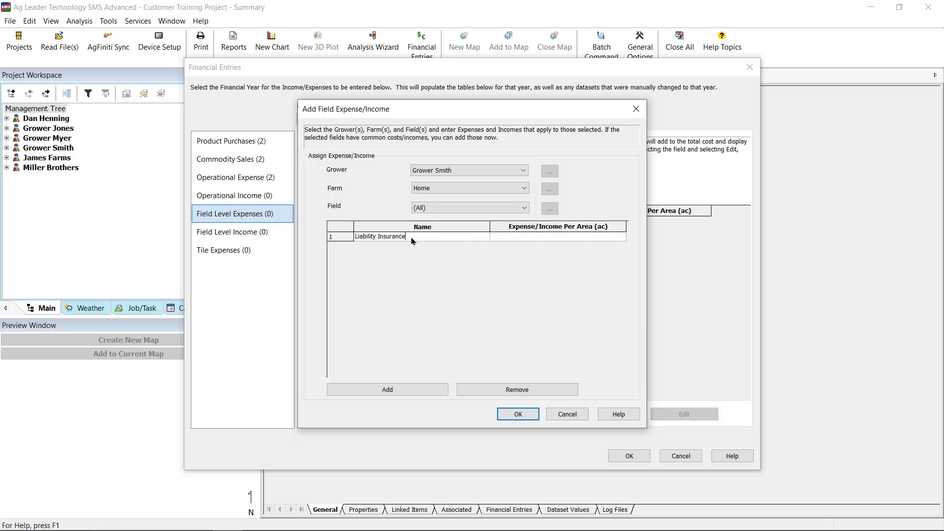
pyautogui.click(502, 238)
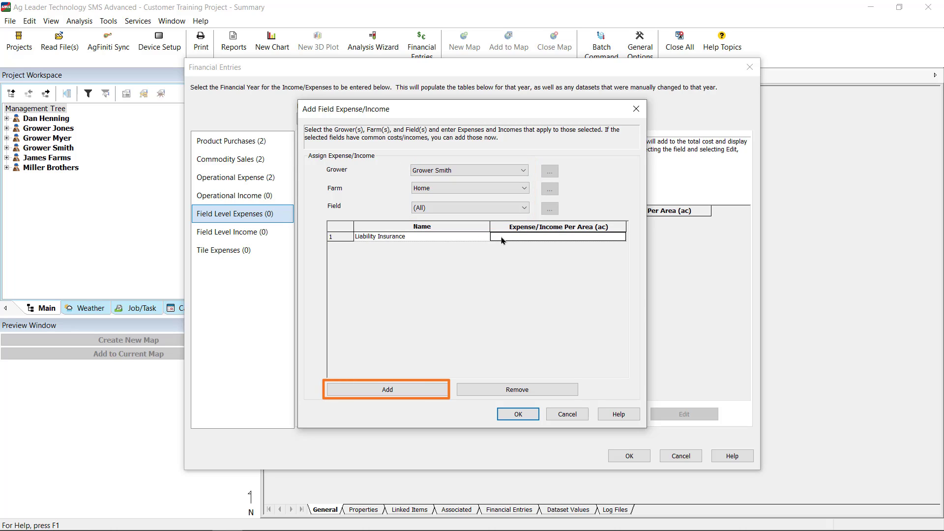
pyautogui.write('11')
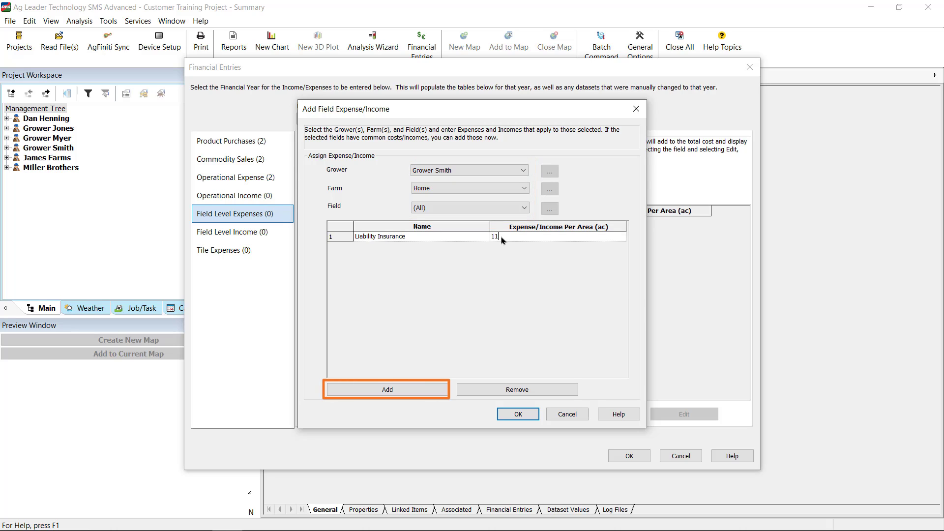
pyautogui.click(433, 390)
pyautogui.click(520, 416)
# Step: Review the tile expense costs per length and accept the financial entries
pyautogui.click(248, 249)
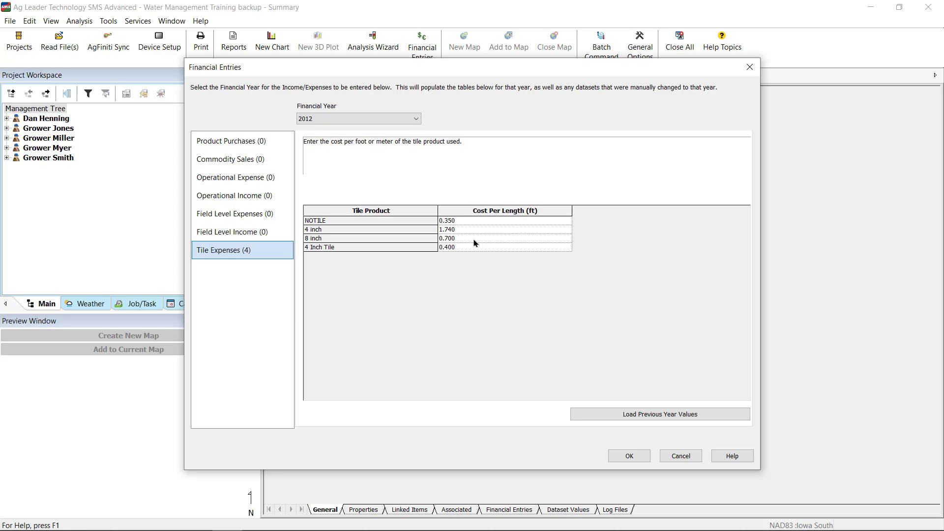
pyautogui.click(644, 457)
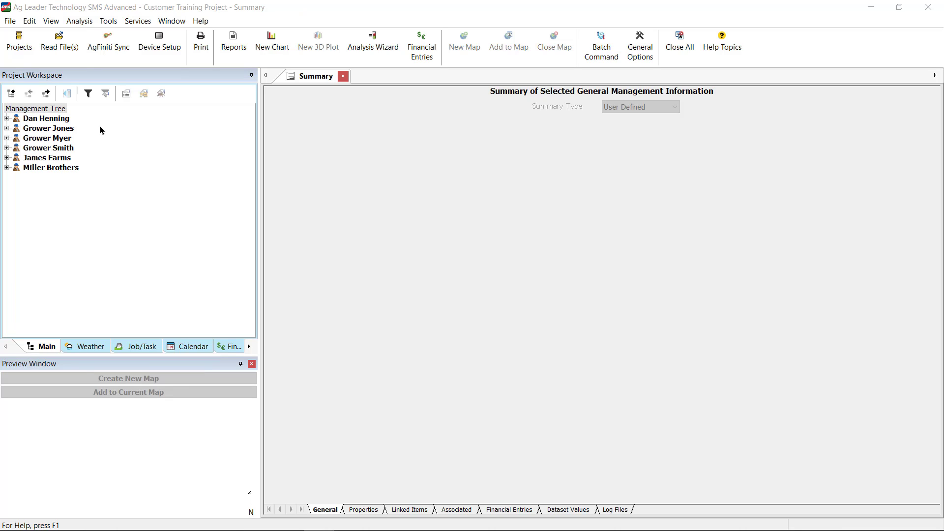
# Step: Expand the fourth grower's Home farm, the East McMains field and 2015 in the management tree, and select the Planting operation
pyautogui.doubleClick(74, 148)
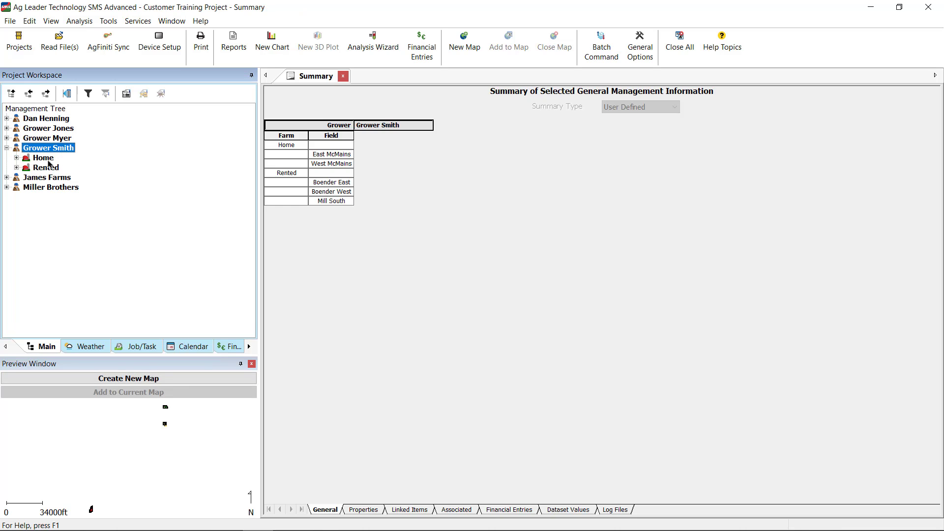
pyautogui.doubleClick(47, 157)
pyautogui.doubleClick(52, 166)
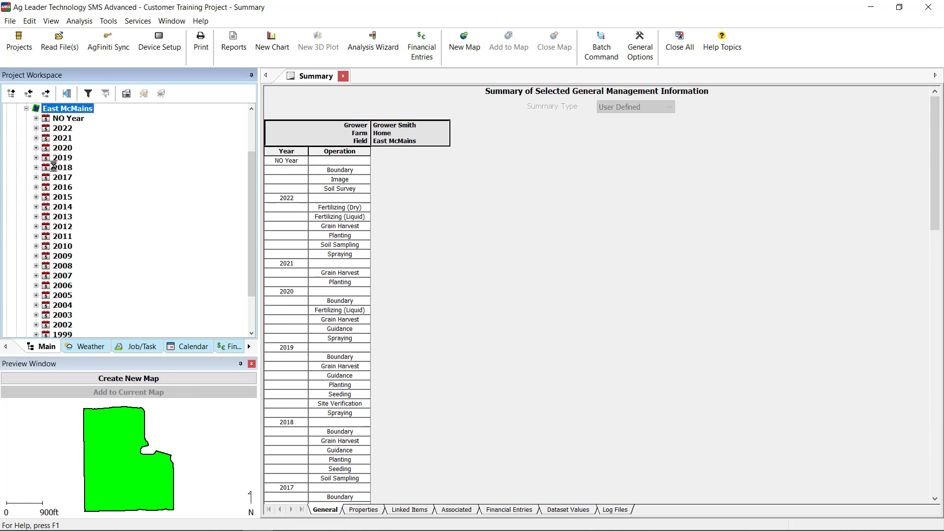
pyautogui.doubleClick(69, 198)
pyautogui.doubleClick(75, 217)
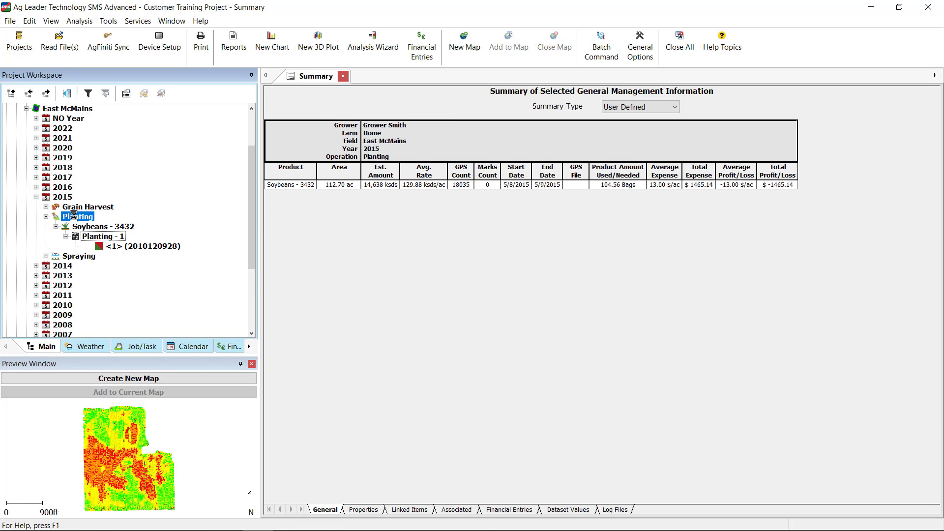
# Step: Create a new map of the 2015 planting data and display its Expense attribute
pyautogui.click(165, 379)
pyautogui.click(915, 143)
pyautogui.scroll(5, 846, 221)
pyautogui.click(839, 209)
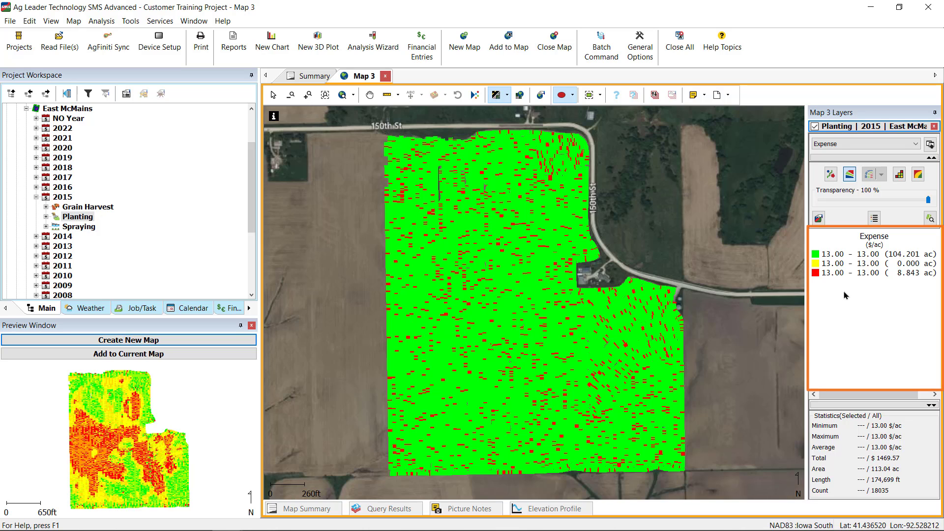
# Step: Generate a Financial Report from the financial entries for the grower's 2015 Home farm data
pyautogui.click(235, 43)
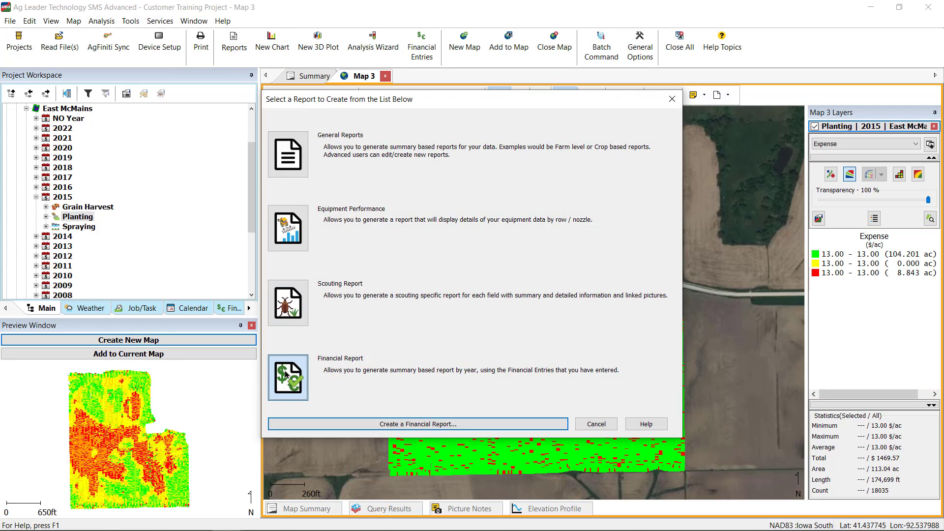
pyautogui.click(365, 423)
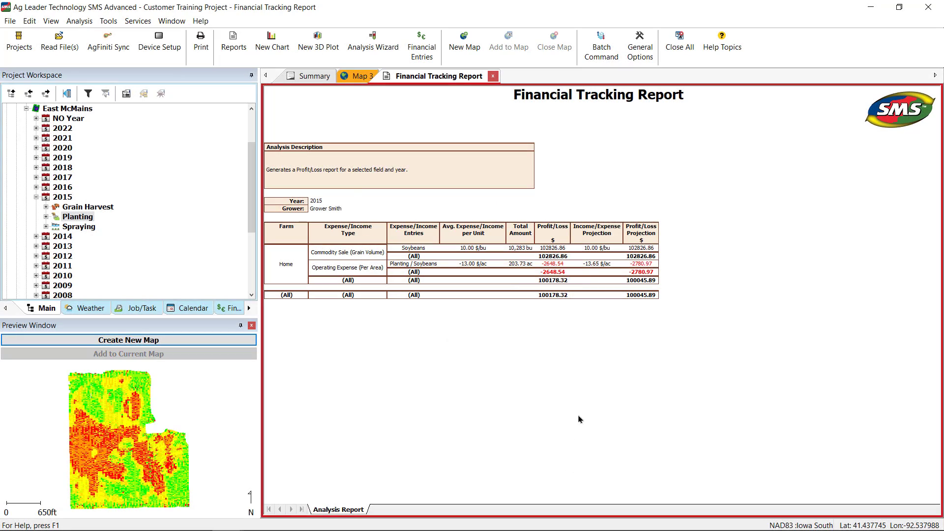